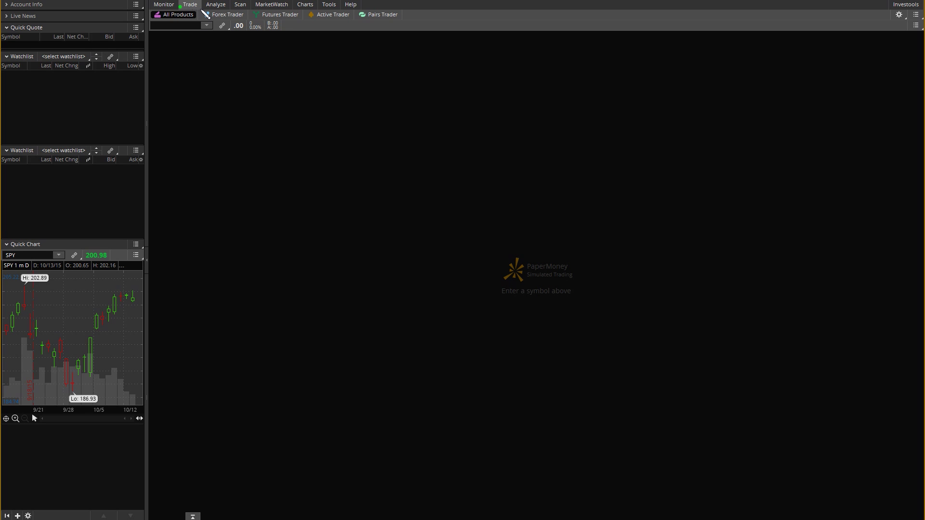
Load GPRO (GoPro Inc) on the trade page, correcting the mistyped GRPO, to show its quote and option expirations.
click(177, 25)
text(GRPO)
key(BackSpace)
key(BackSpace)
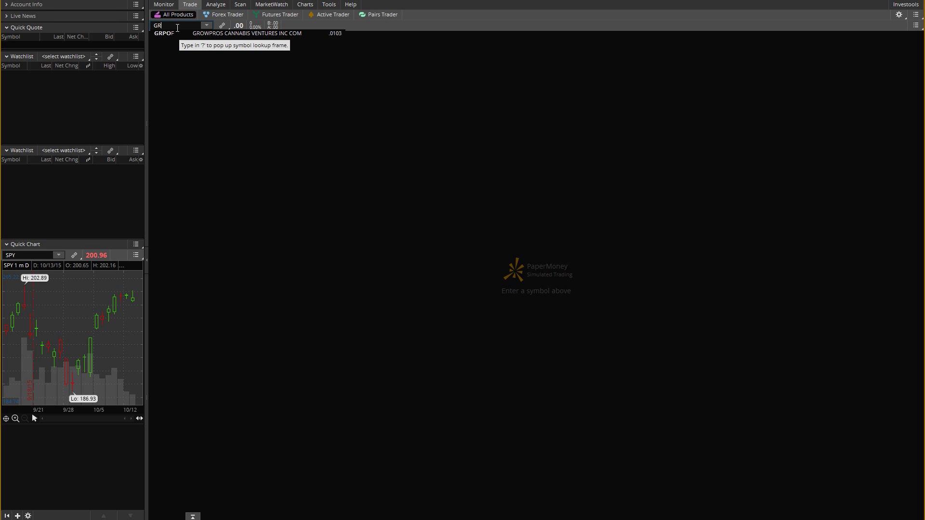
key(Return)
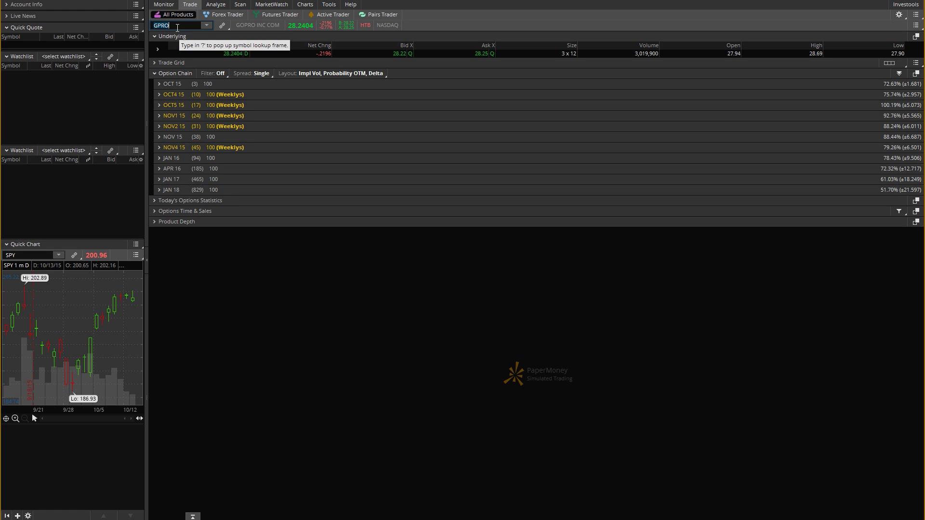
key(ctrl)
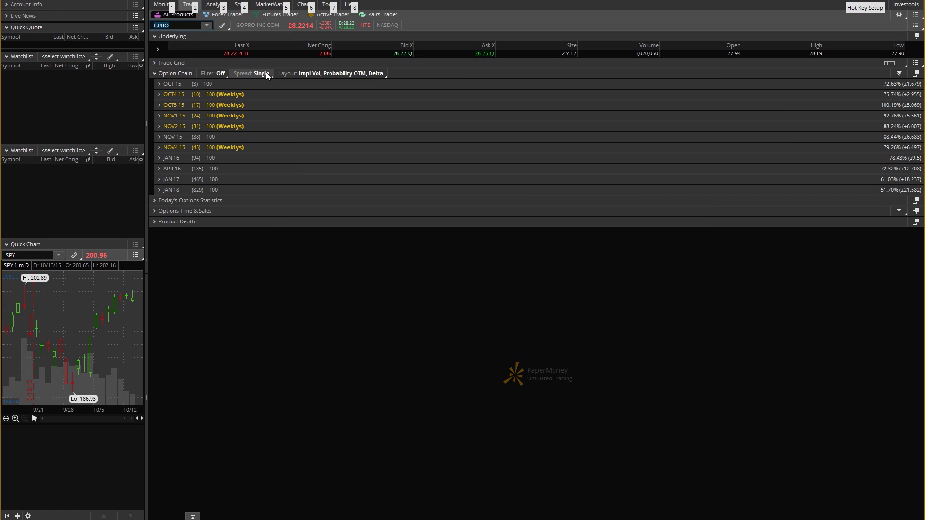
drag(152, 39, 189, 37)
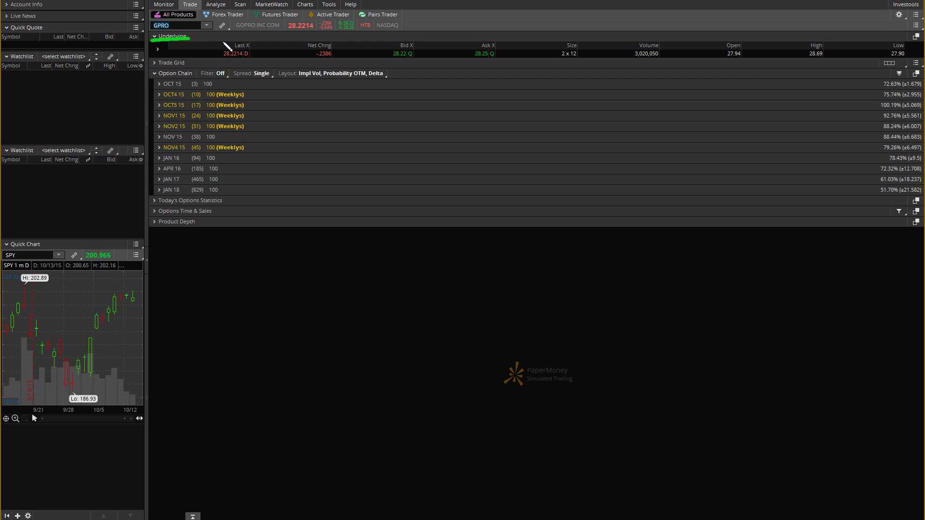
click(216, 41)
mouse_move(219, 64)
mouse_down()
mouse_move(264, 67)
mouse_move(269, 39)
mouse_move(220, 42)
mouse_up()
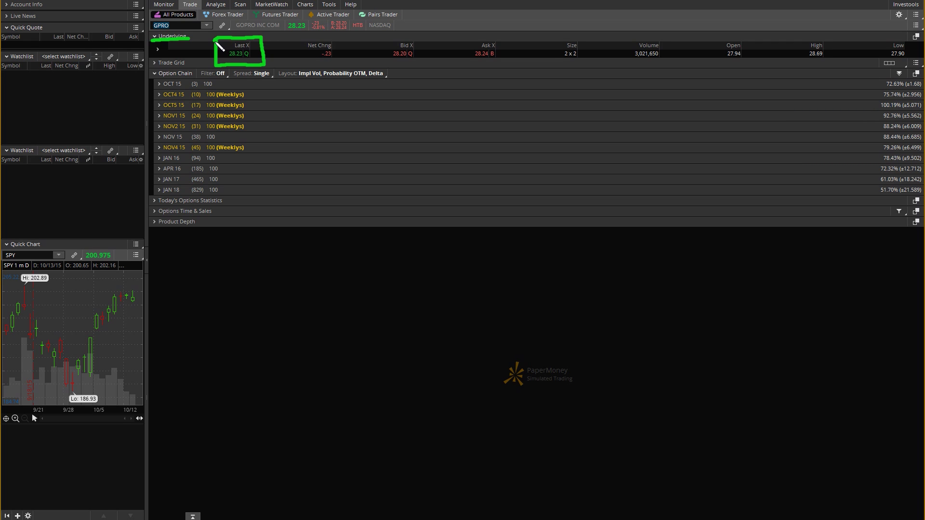
key(e)
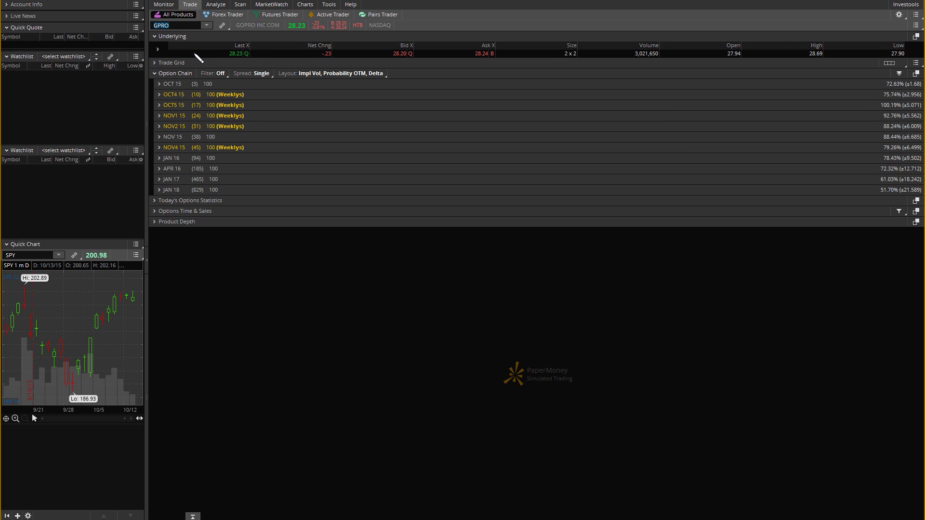
drag(152, 77, 193, 77)
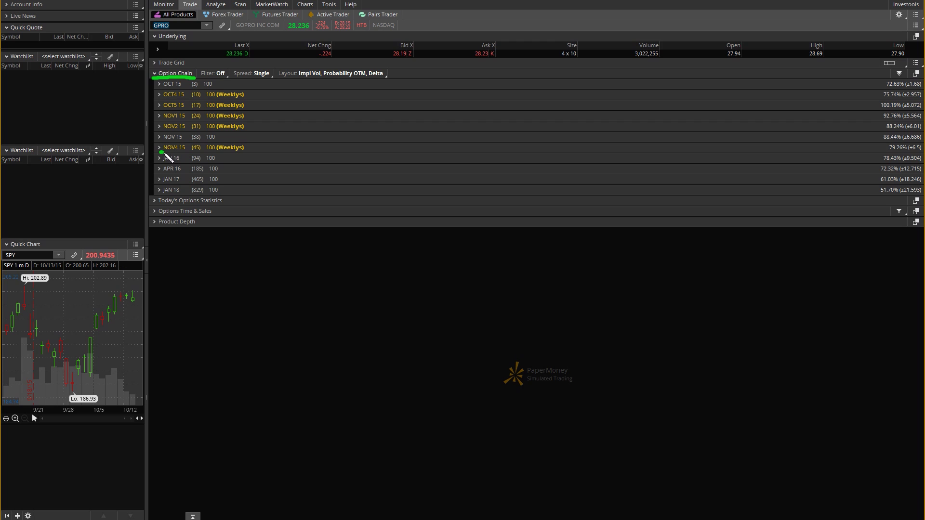
drag(160, 152, 181, 153)
key(e)
click(159, 147)
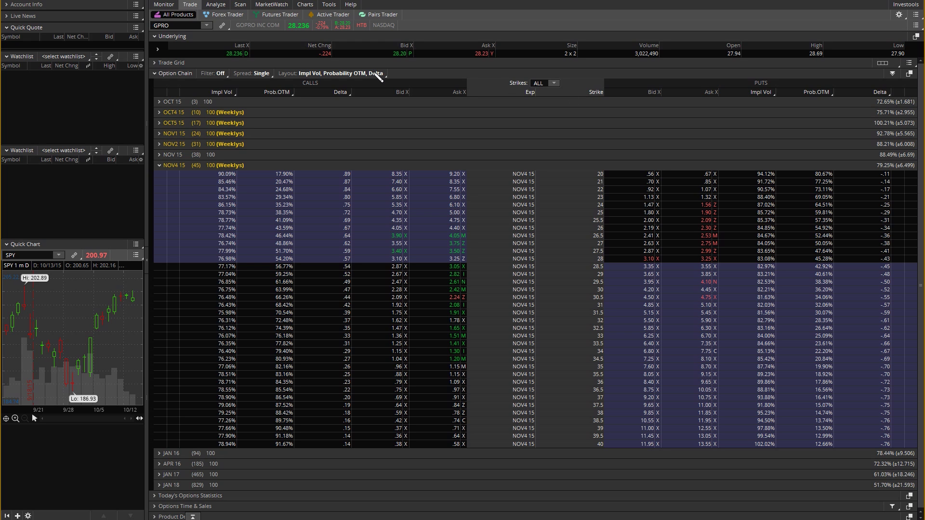
Show the available option-chain column layout presets for the GPRO chain.
click(303, 77)
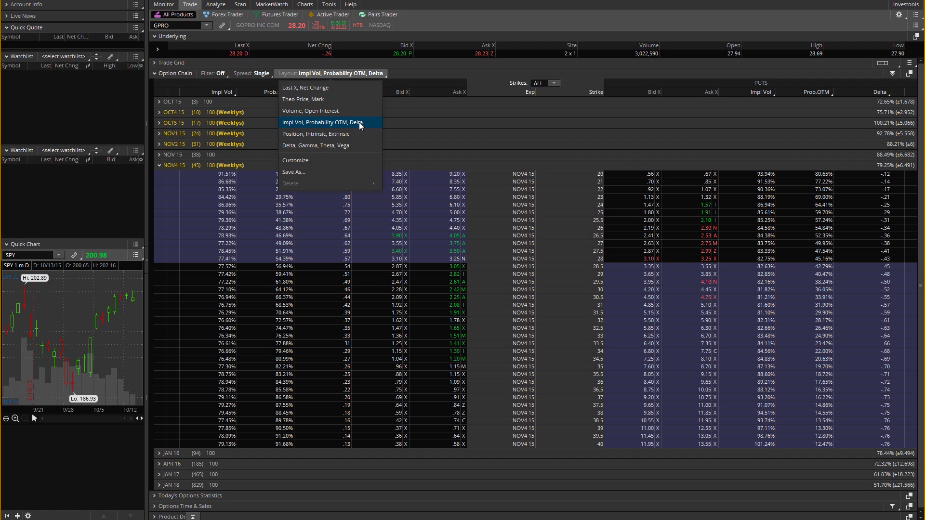
key(Escape)
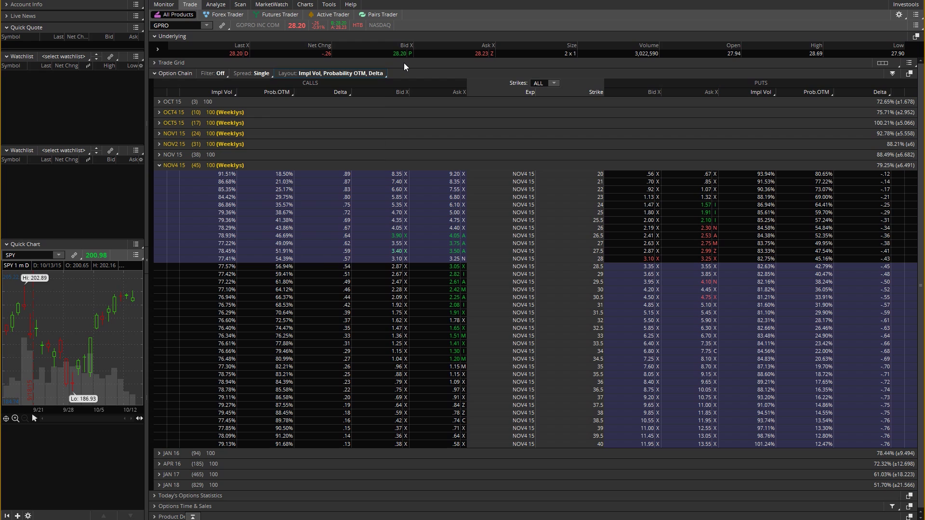
key(ctrl)
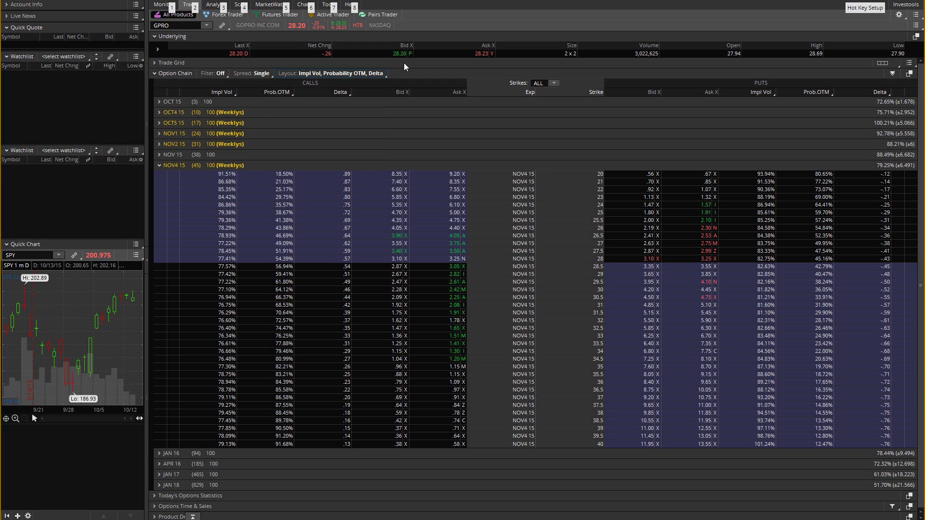
mouse_move(502, 76)
mouse_down()
mouse_move(502, 87)
mouse_move(523, 88)
mouse_move(559, 78)
mouse_move(500, 81)
mouse_up()
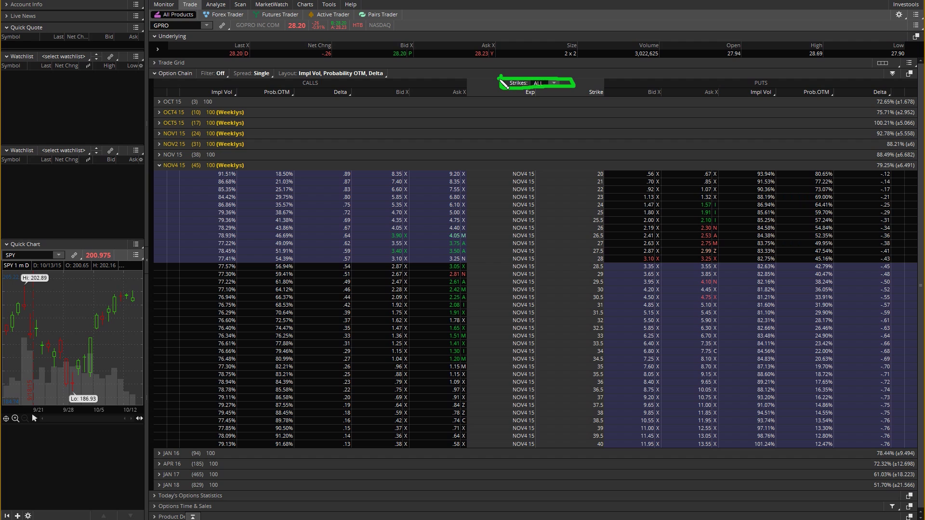
click(554, 83)
click(552, 96)
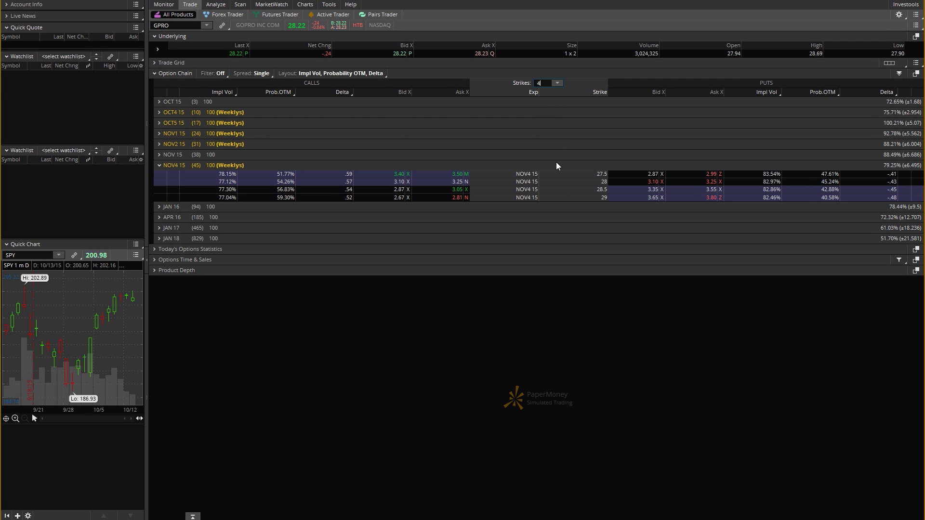
click(558, 83)
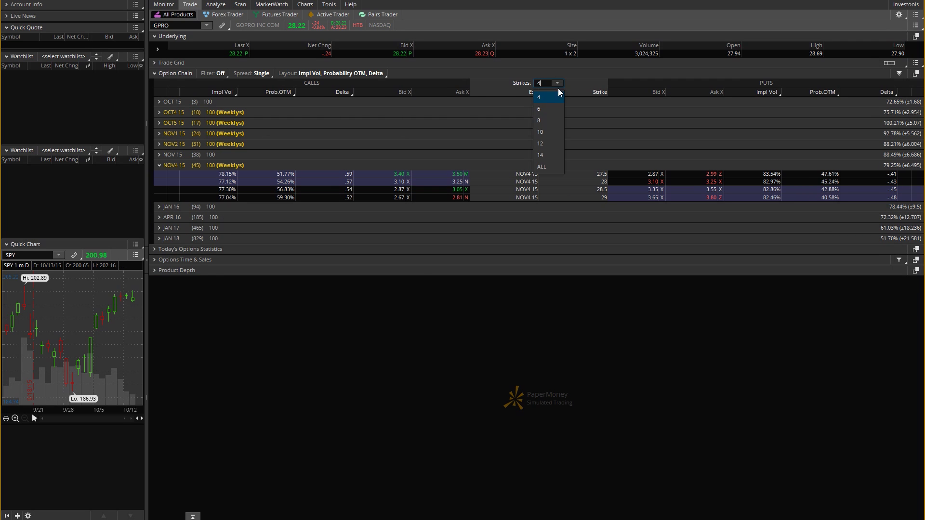
click(547, 132)
click(557, 83)
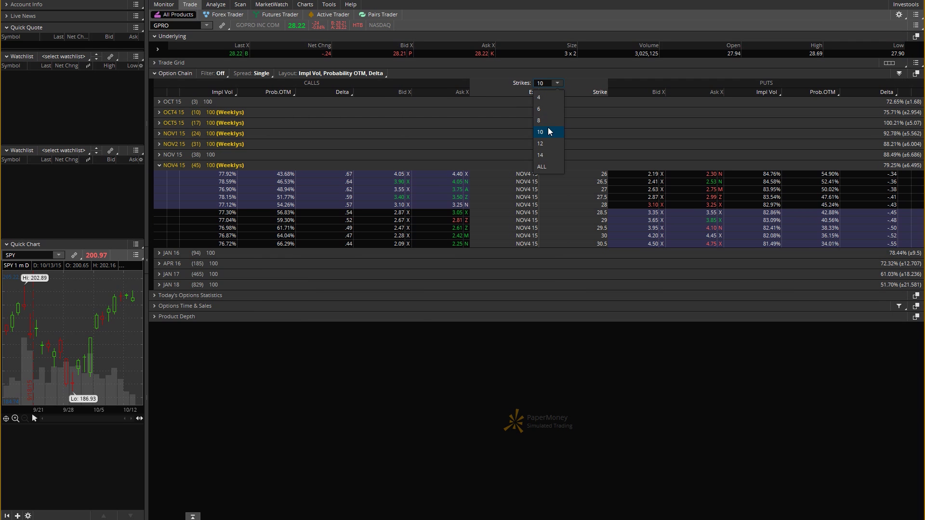
click(541, 166)
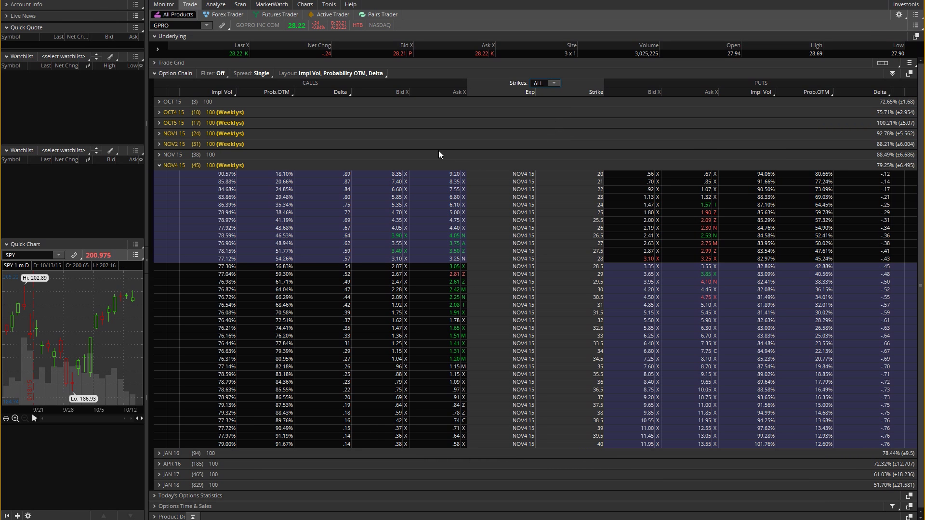
key(ctrl)
mouse_move(604, 172)
mouse_down()
mouse_move(620, 382)
mouse_move(608, 460)
mouse_move(597, 367)
mouse_move(596, 195)
mouse_move(605, 169)
mouse_move(608, 263)
mouse_move(795, 253)
mouse_up()
mouse_move(670, 263)
mouse_down()
mouse_move(602, 299)
mouse_move(602, 337)
mouse_up()
mouse_move(447, 264)
mouse_down()
mouse_move(440, 265)
mouse_move(469, 264)
mouse_move(466, 304)
mouse_up()
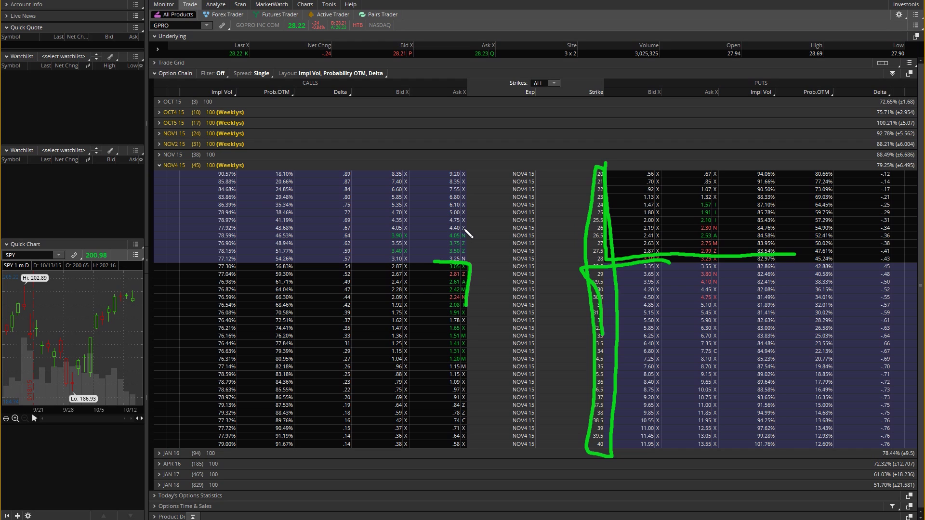
mouse_move(466, 220)
mouse_down()
mouse_move(466, 265)
mouse_move(435, 268)
mouse_up()
key(Escape)
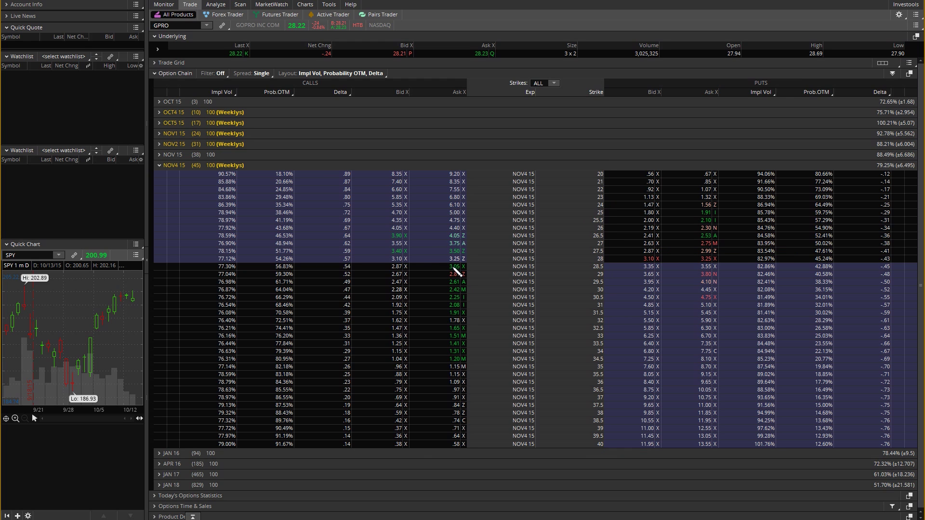
click(435, 263)
drag(435, 263, 487, 264)
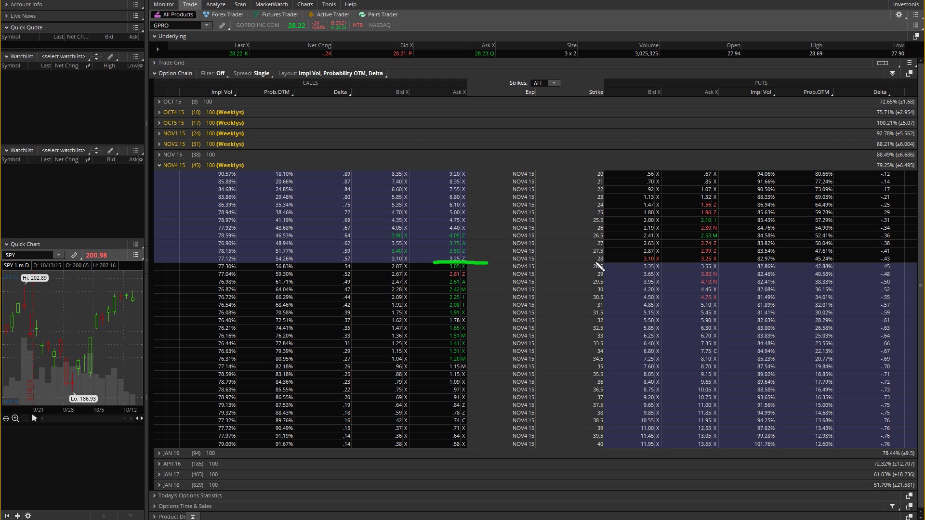
mouse_move(587, 262)
mouse_down()
mouse_move(619, 260)
mouse_move(599, 260)
mouse_up()
mouse_move(223, 50)
mouse_down()
mouse_move(236, 60)
mouse_move(256, 52)
mouse_move(229, 51)
mouse_up()
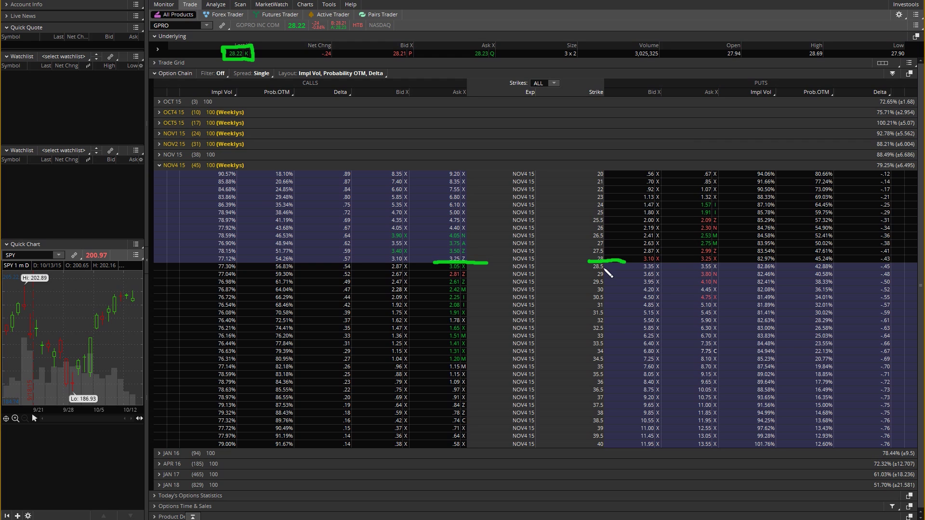
key(Escape)
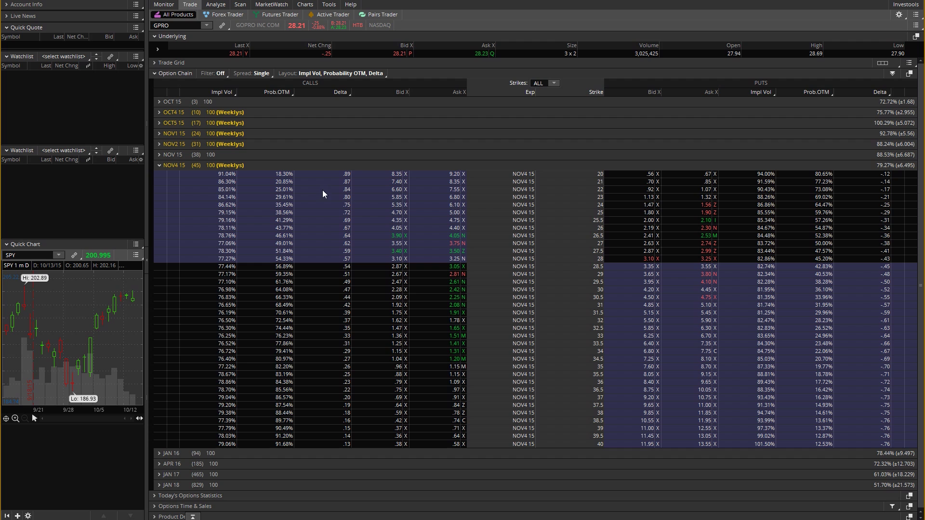
Create a single-leg buy order from the GPRO NOV4 15 28.5 call's ask price.
right_click(431, 269)
mouse_move(455, 282)
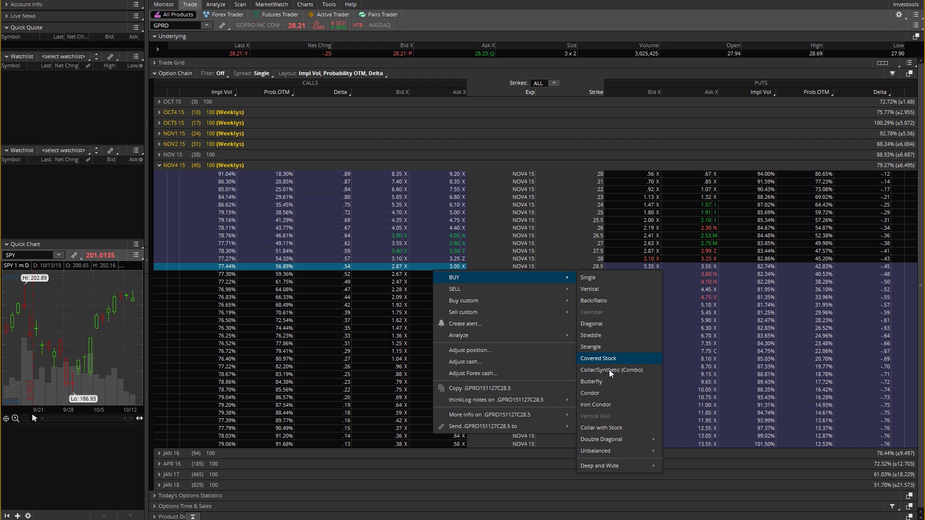
click(593, 280)
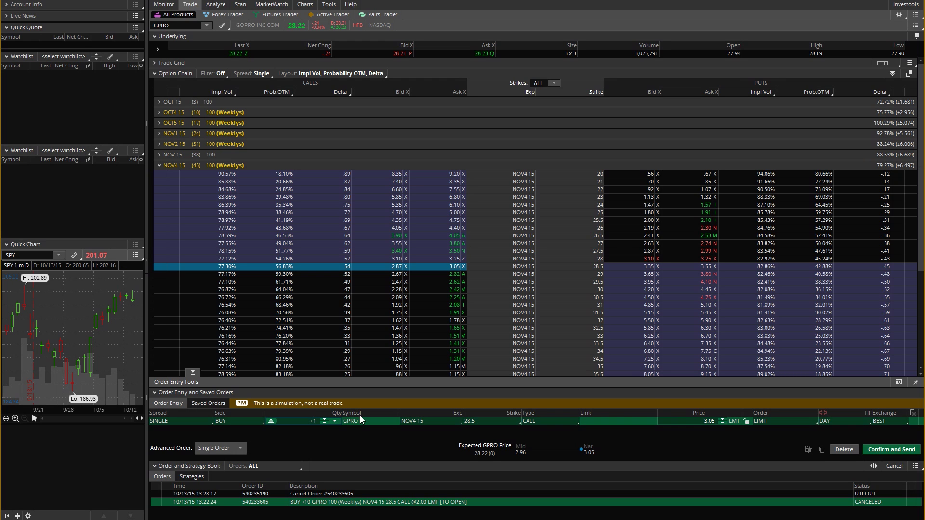
Keep the order at NOV4 15, strike 28.5, type CALL, and change the limit price from 3.05 to 2.00.
click(430, 422)
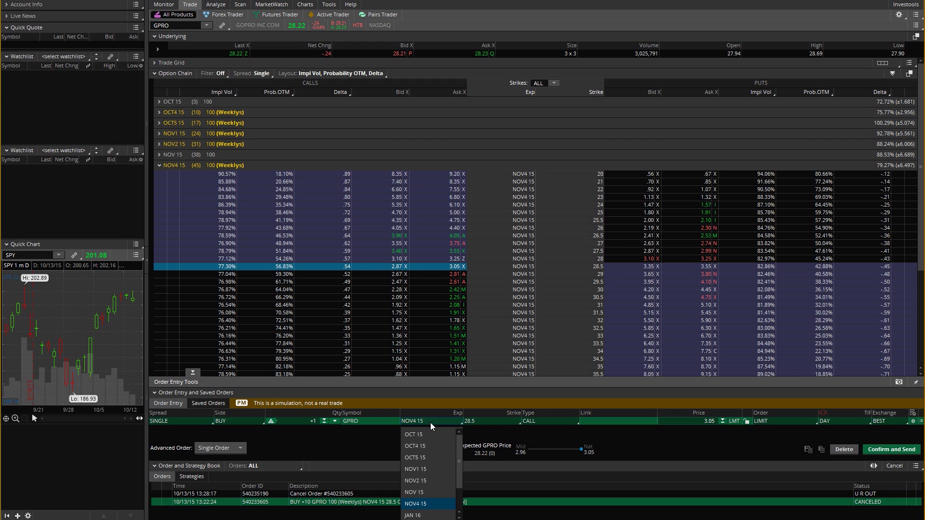
click(358, 440)
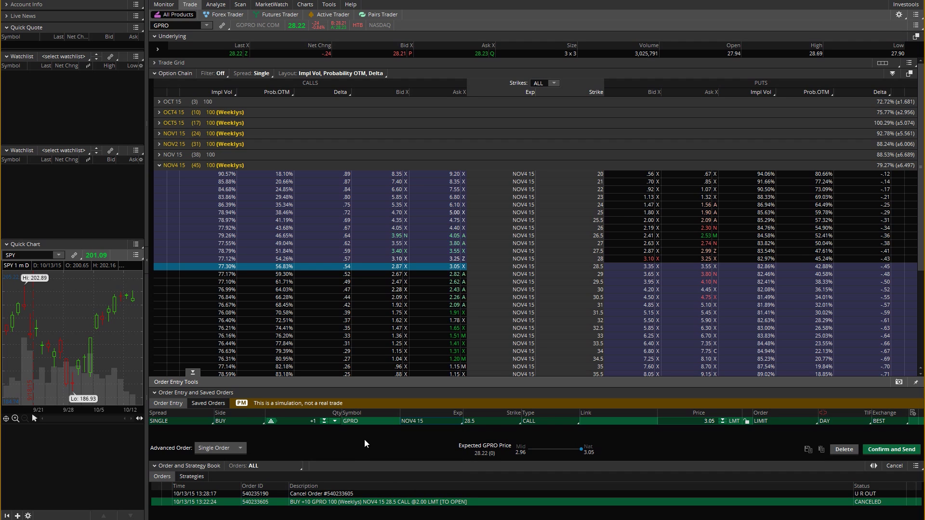
click(487, 424)
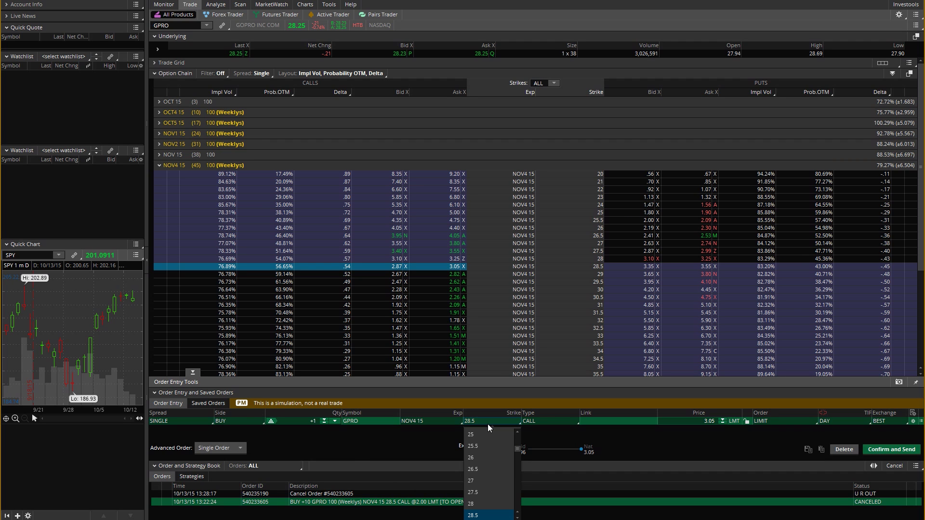
click(483, 515)
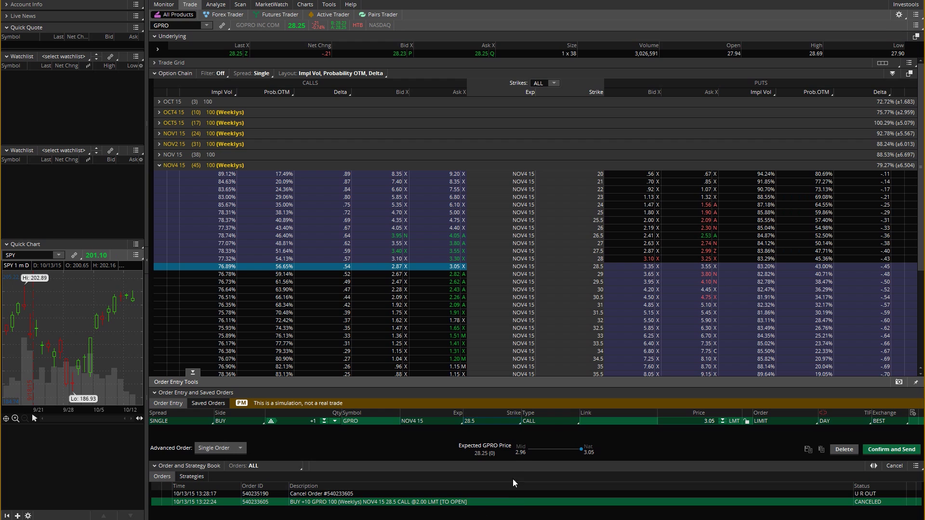
click(552, 423)
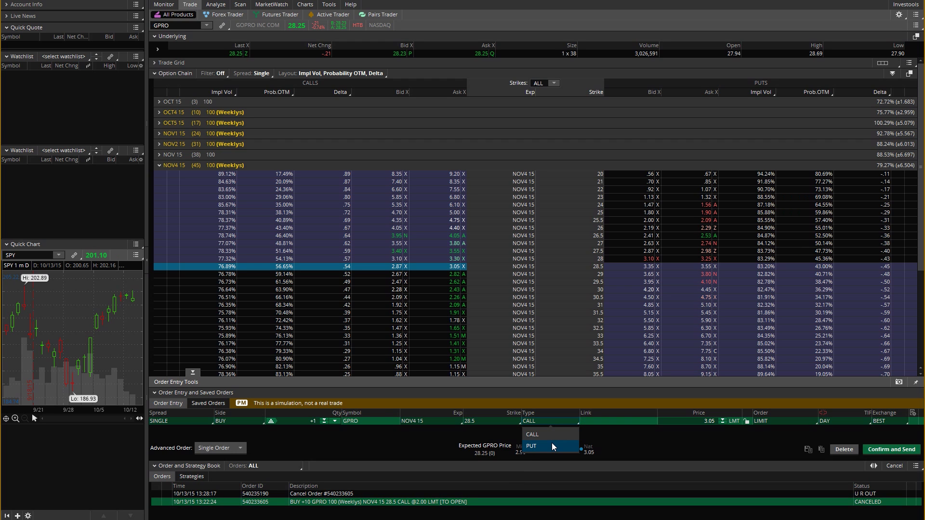
click(551, 443)
click(550, 421)
click(548, 434)
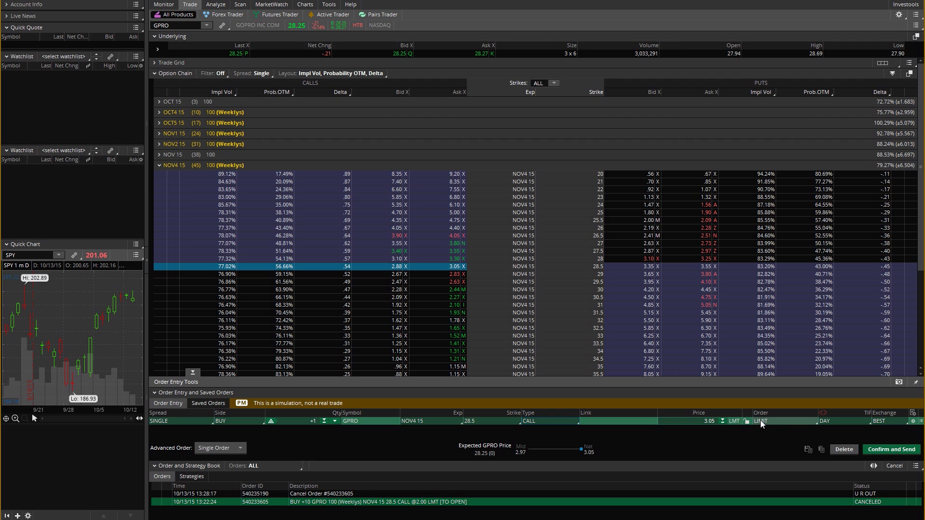
click(704, 422)
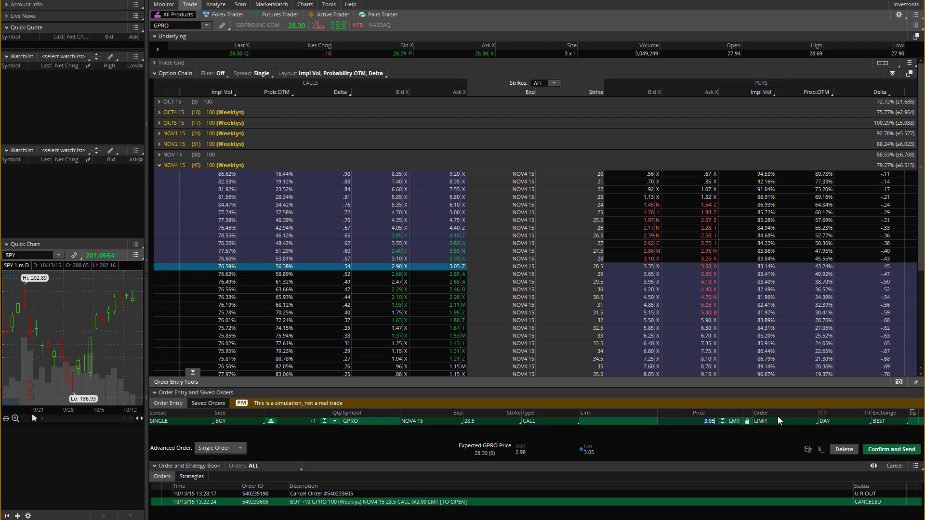
key(BackSpace)
text(2.00)
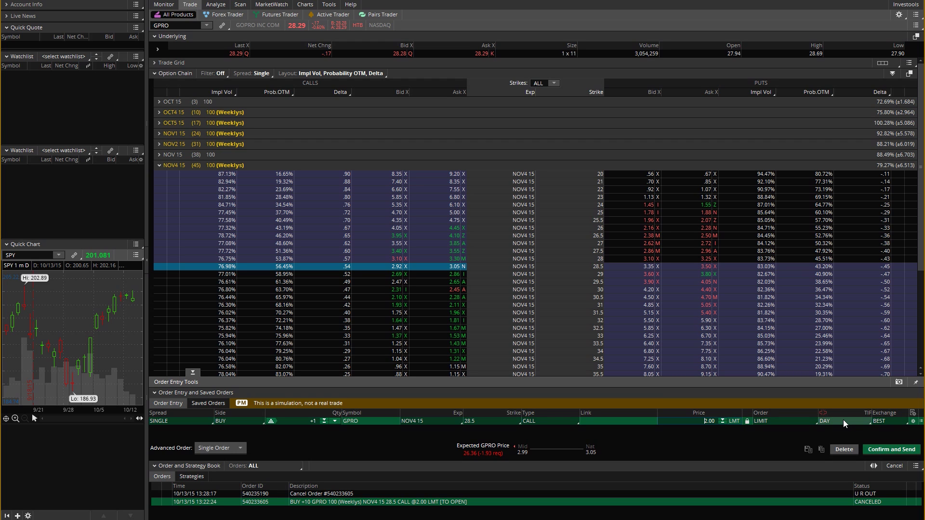
Review and send the 2.00 limit buy of one GPRO NOV4 15 28.5 call.
click(882, 448)
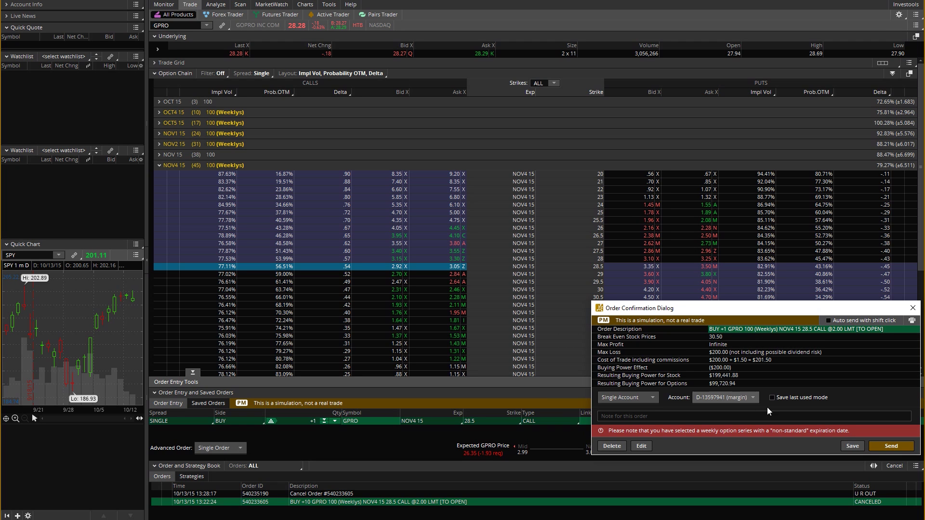
click(887, 448)
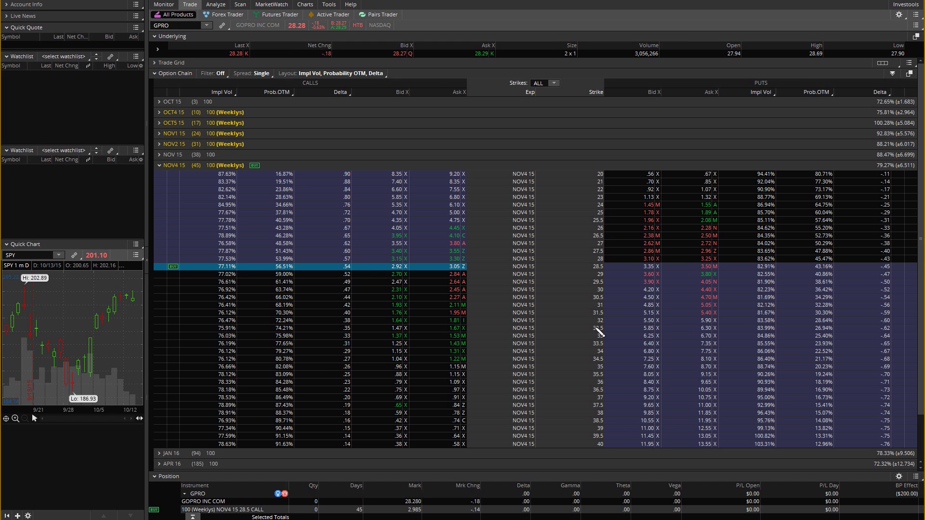
Show Monitor > Activity and Positions and bring up actions for the working GPRO 2.00 LMT order.
click(171, 6)
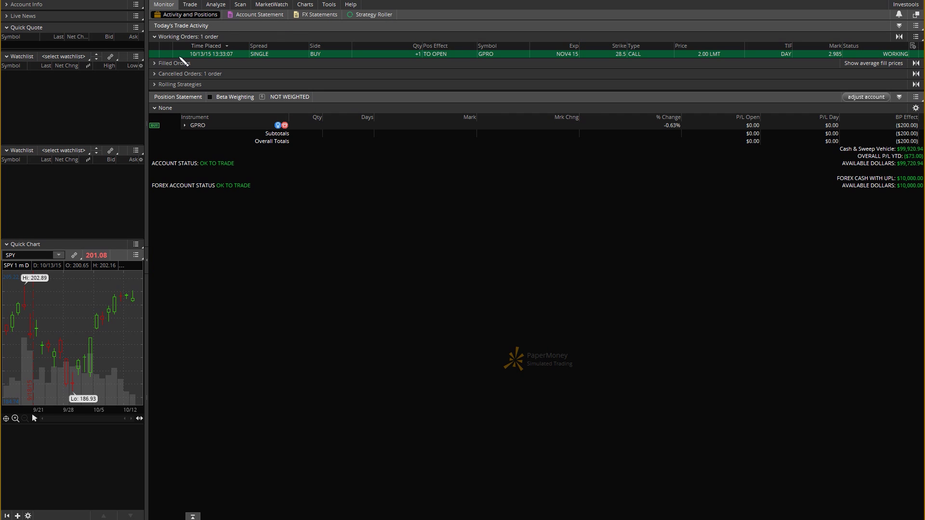
drag(189, 57, 234, 58)
drag(478, 57, 586, 58)
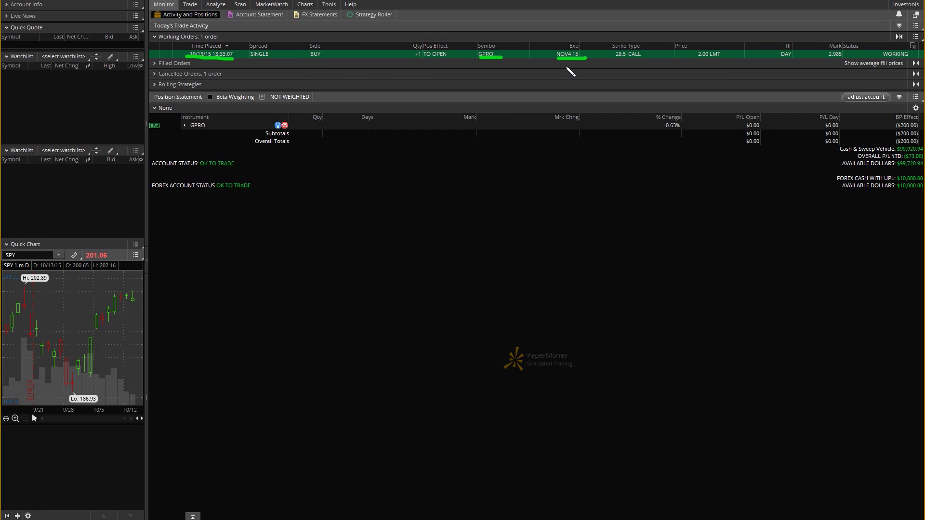
click(614, 59)
drag(614, 58, 626, 58)
drag(695, 58, 726, 59)
key(e)
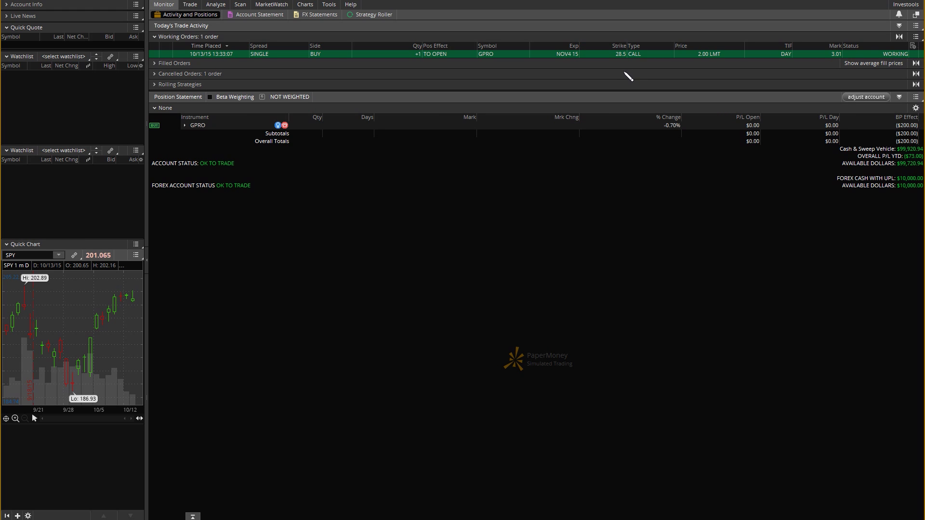
right_click(425, 56)
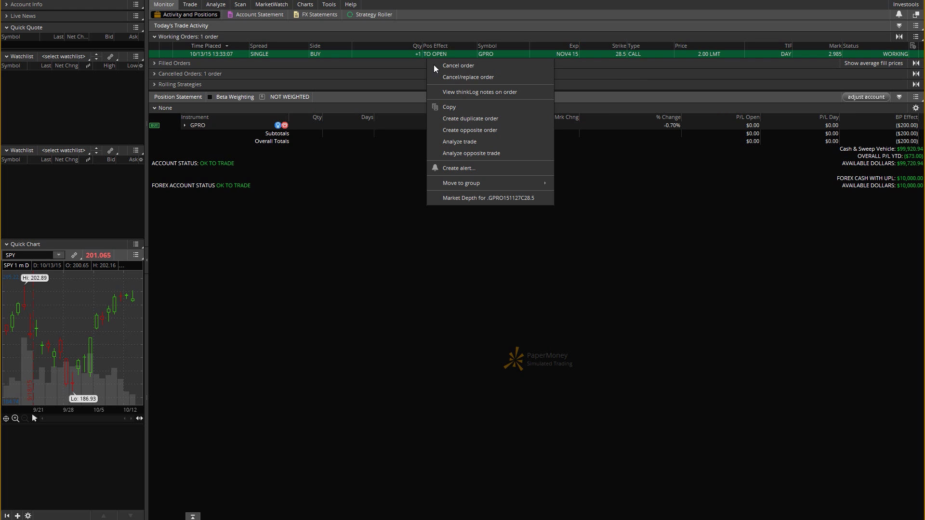
click(468, 77)
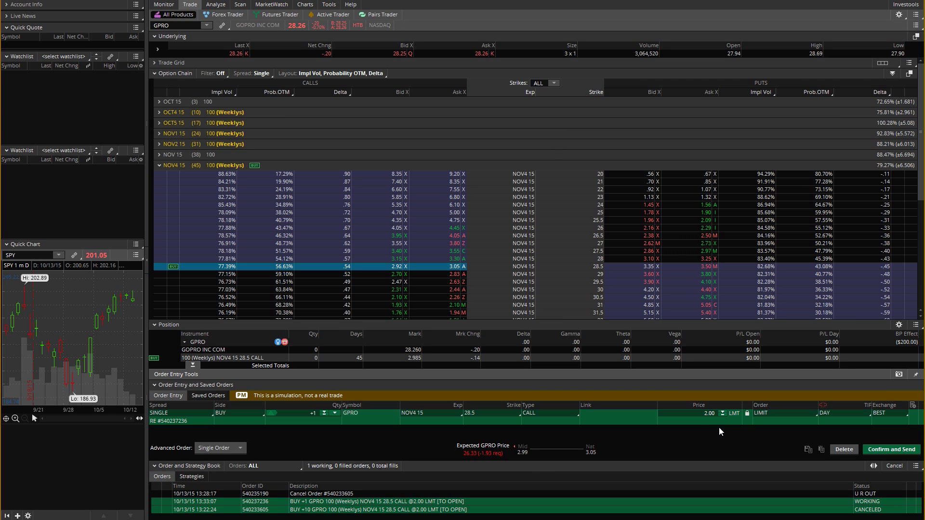
click(848, 450)
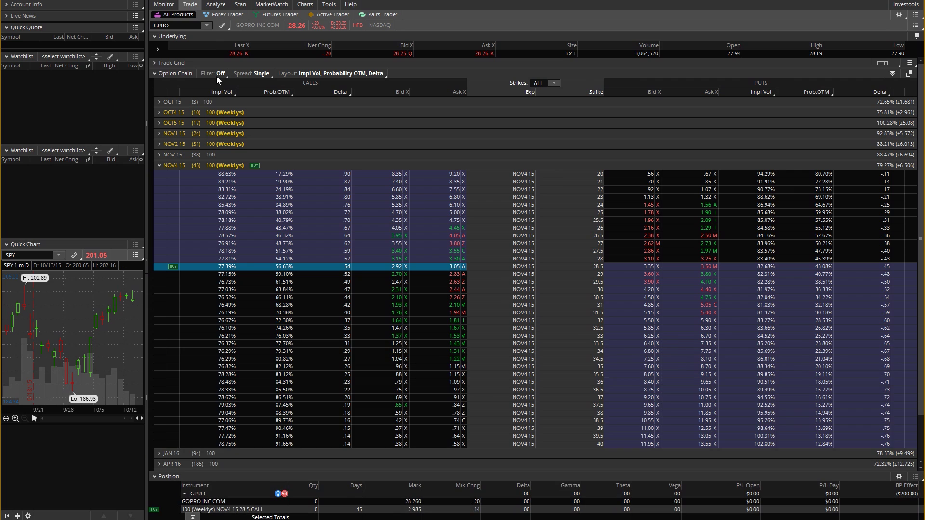
click(169, 6)
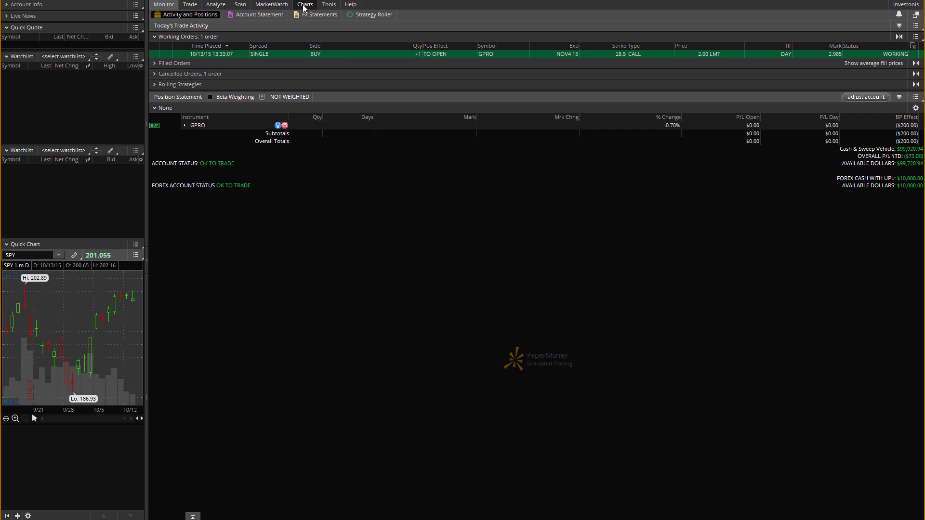
mouse_move(305, 8)
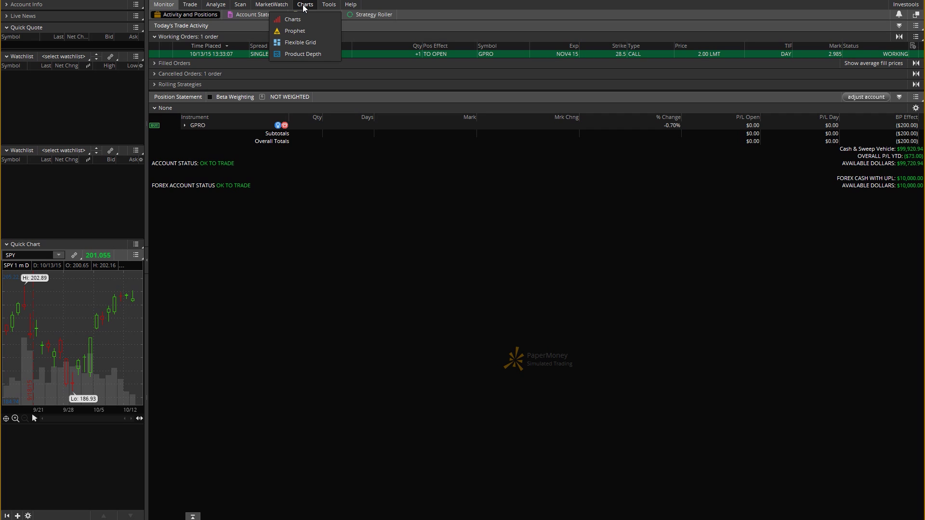
Chart GPRO and cancel the +1 LMT 28.5 call order from its label on the chart.
click(304, 8)
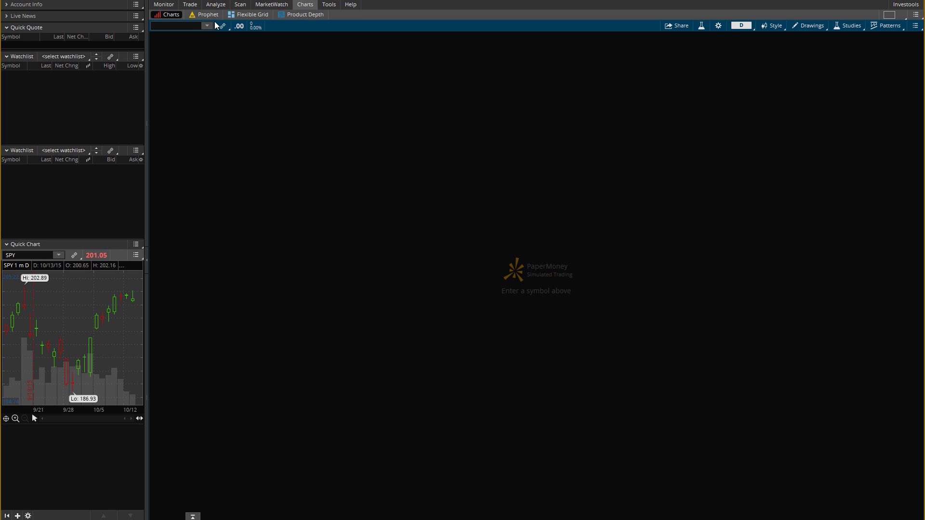
click(184, 25)
text(GPRO)
key(Return)
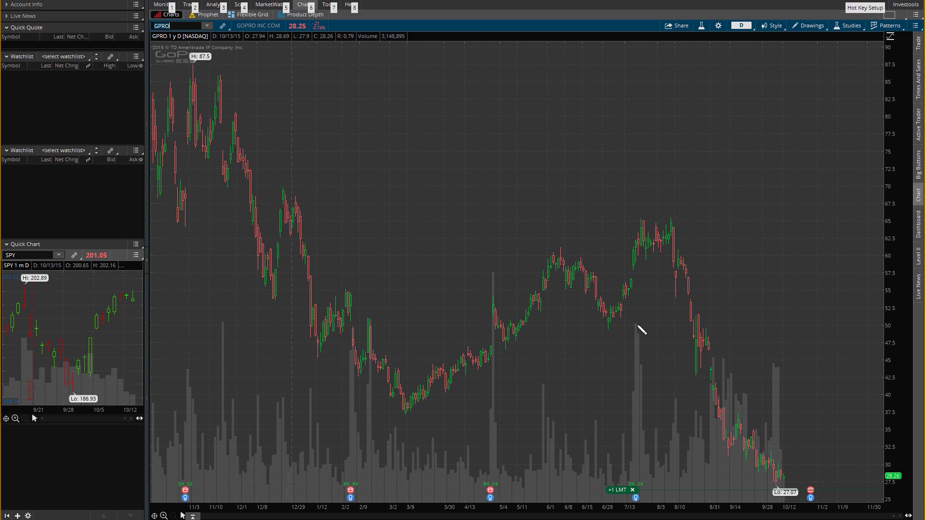
mouse_move(597, 494)
mouse_down()
mouse_move(666, 500)
mouse_move(657, 486)
mouse_move(584, 480)
mouse_up()
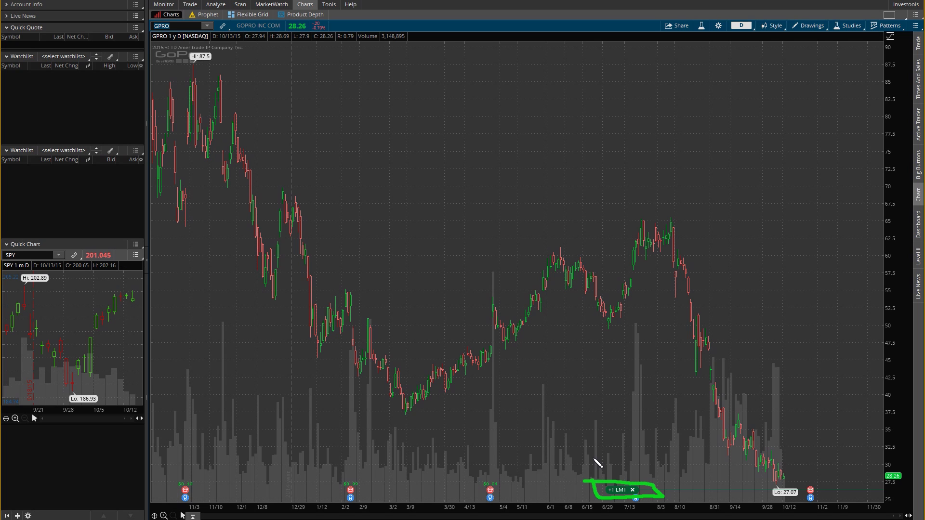
click(633, 490)
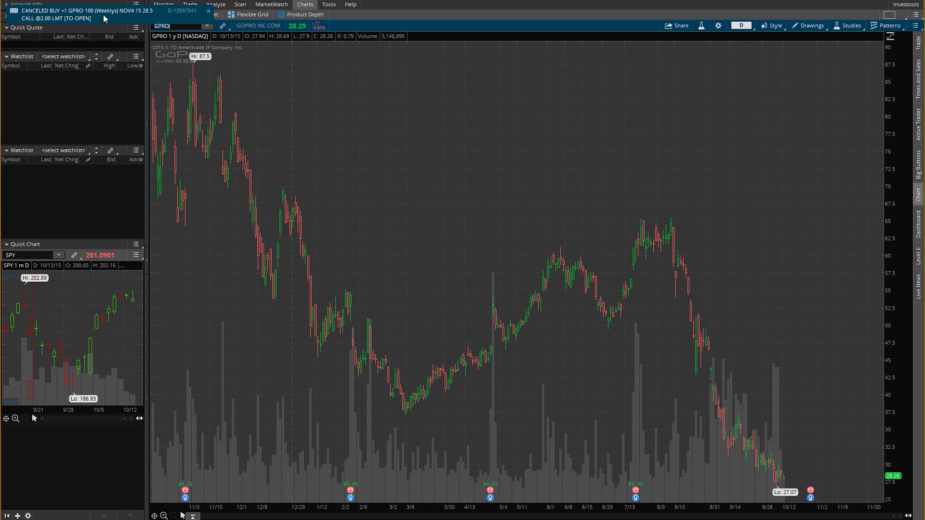
Return to Activity and Positions and expand, then collapse, the 2 cancelled GPRO orders.
click(179, 15)
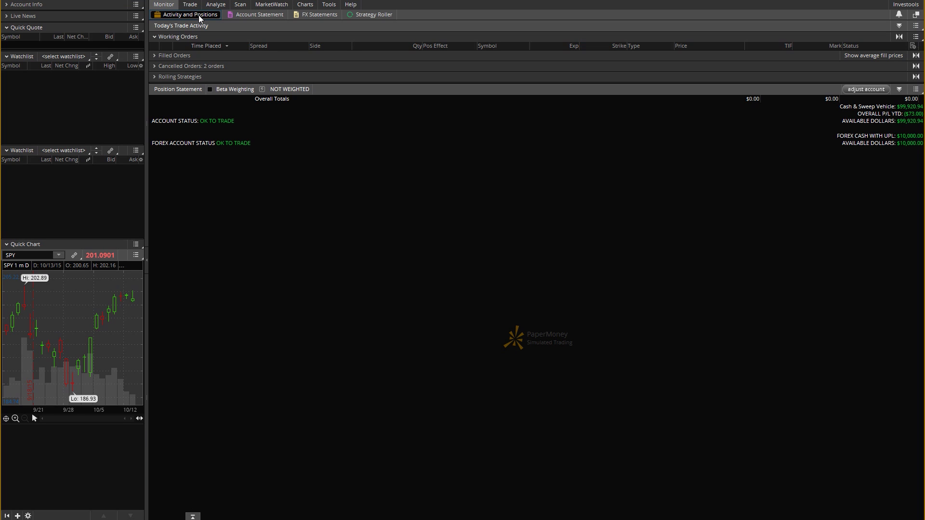
click(153, 65)
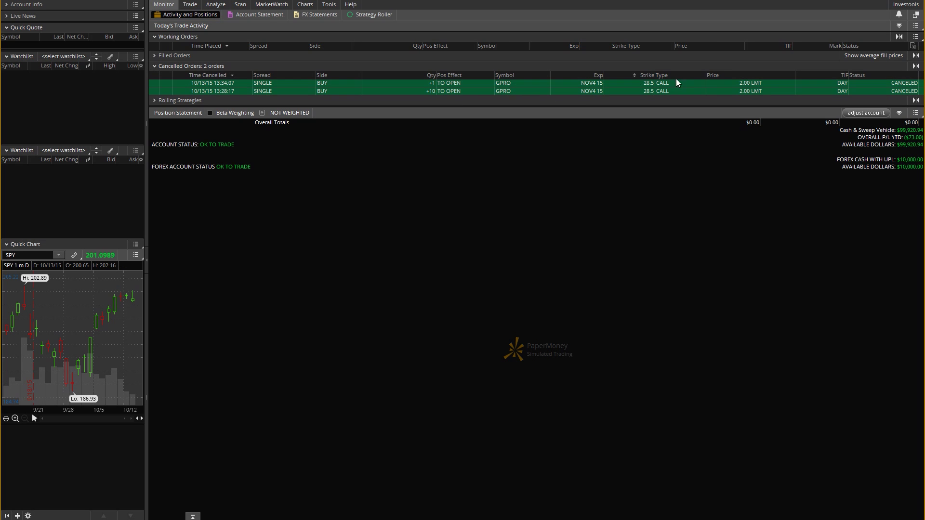
click(151, 66)
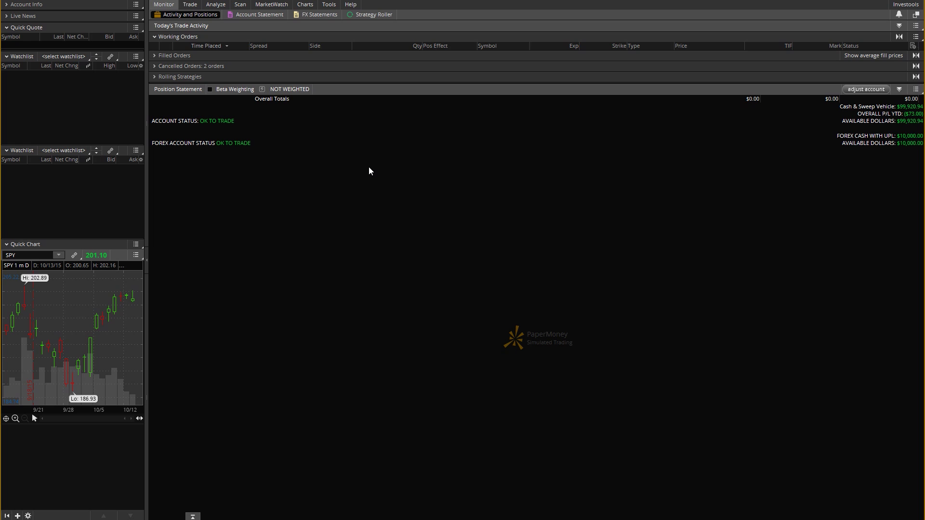